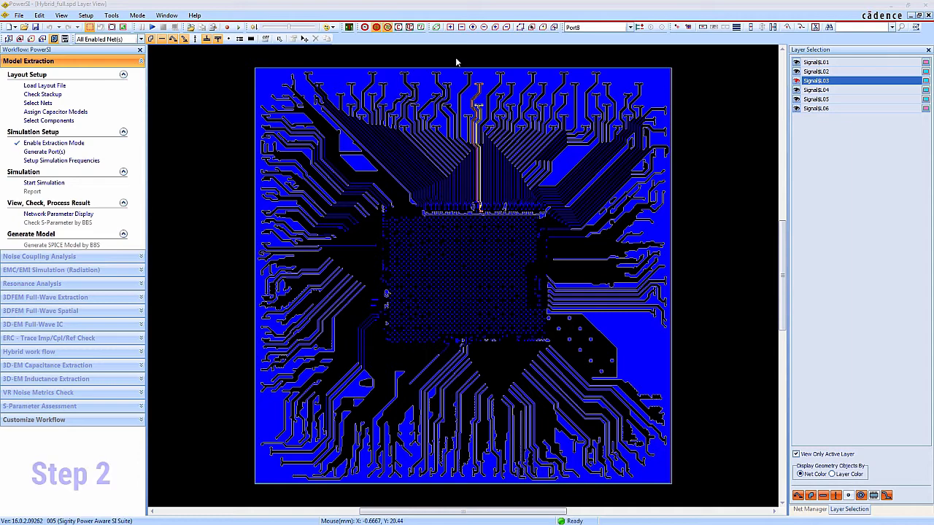
Inspect the die end of the highlighted differential pairs in a partial 3D view, and close that view
{"action": "left_click_drag", "start_coordinate": [457, 58], "coordinate": [511, 228]}
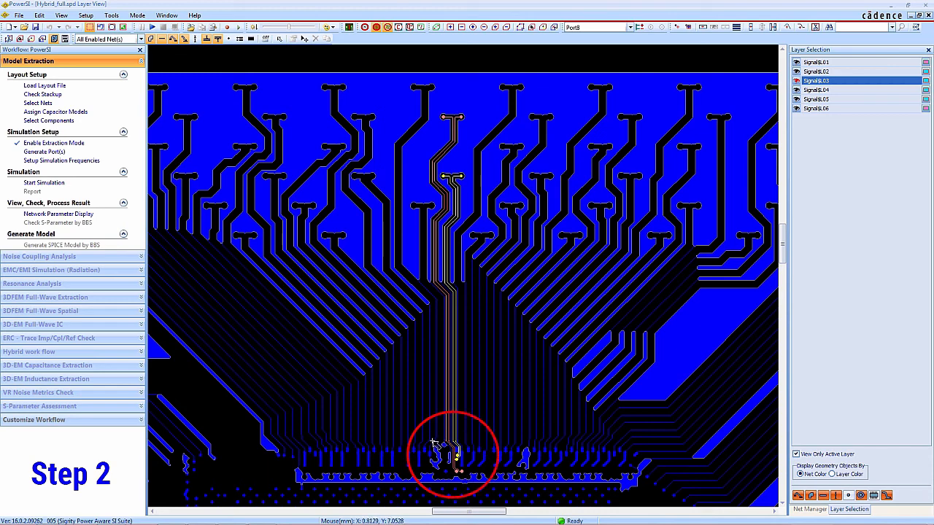
{"action": "left_click", "coordinate": [61, 15]}
{"action": "mouse_move", "coordinate": [75, 60]}
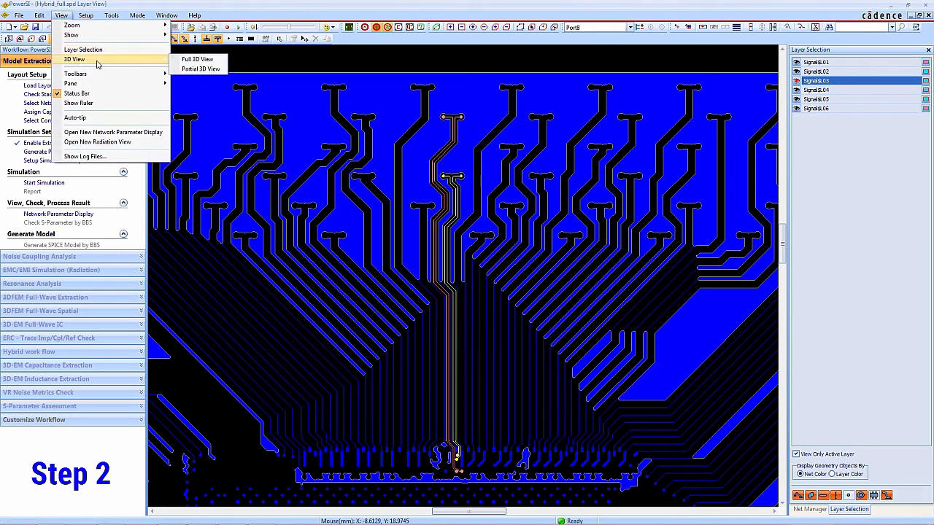
{"action": "left_click", "coordinate": [210, 74]}
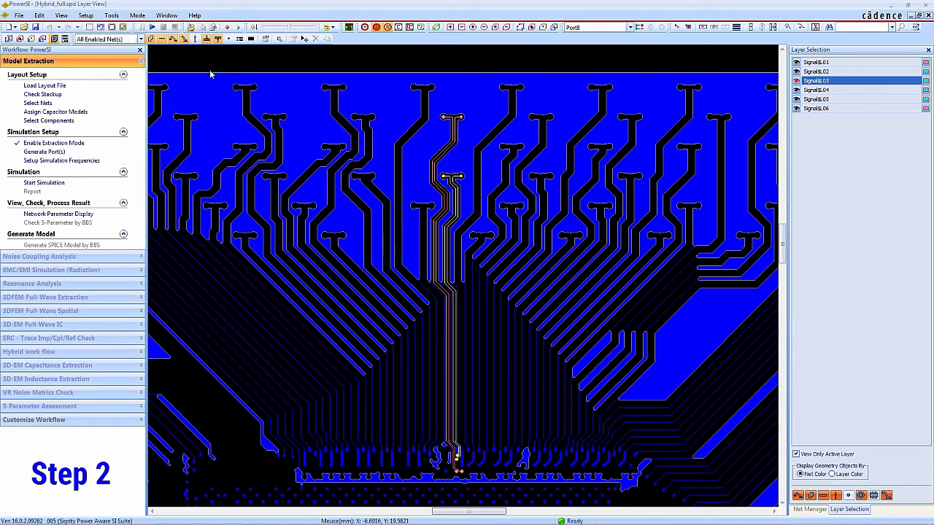
{"action": "left_click_drag", "start_coordinate": [404, 392], "coordinate": [491, 497]}
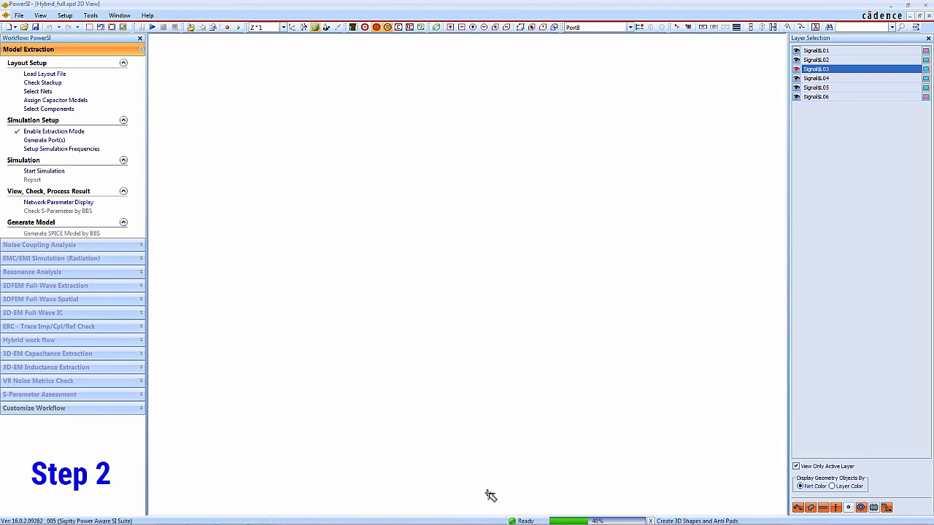
{"action": "scroll", "coordinate": [487, 326], "scroll_direction": "up", "scroll_amount": 5}
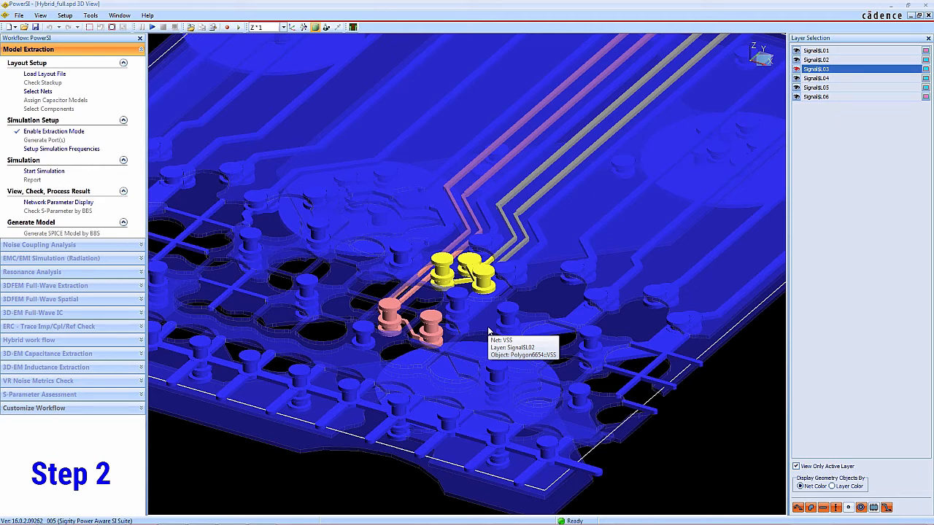
{"action": "left_click", "coordinate": [928, 15]}
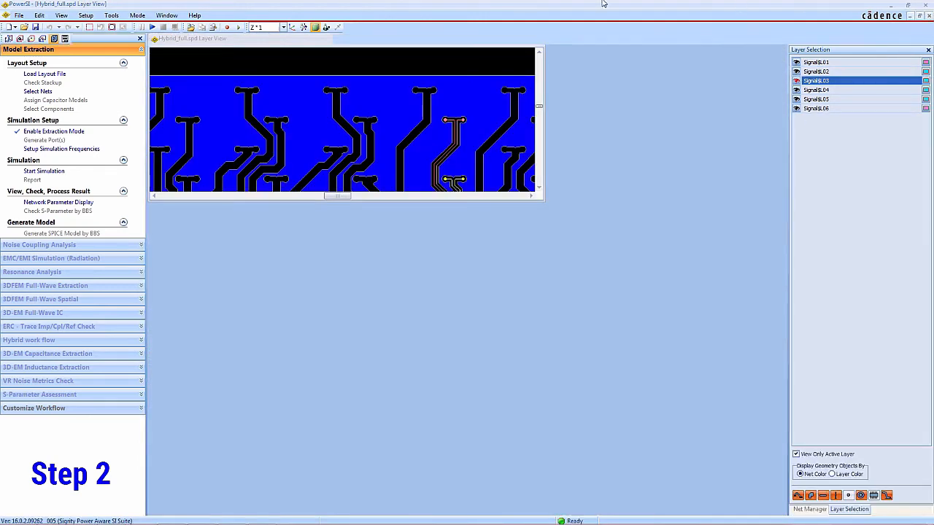
Inspect the BGA end of the highlighted differential pairs in a partial 3D view, and close that view
{"action": "left_click", "coordinate": [62, 16]}
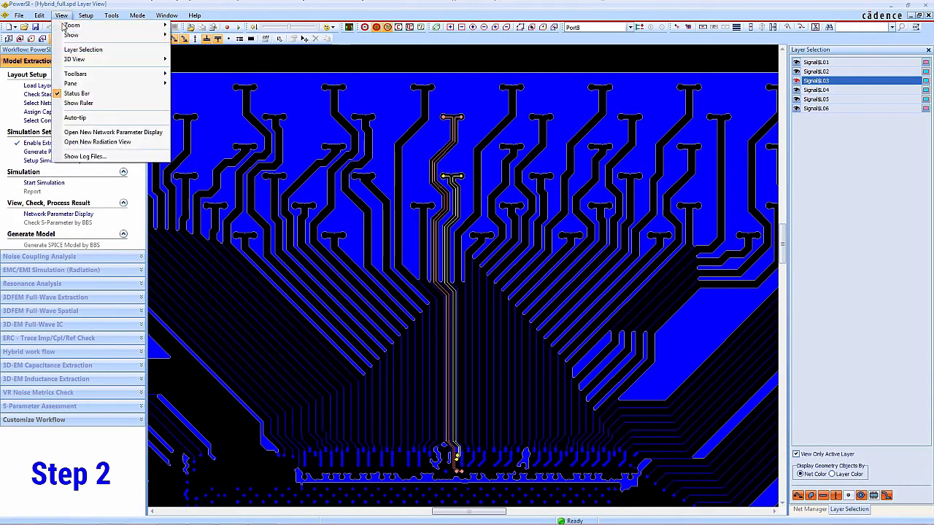
{"action": "mouse_move", "coordinate": [102, 59]}
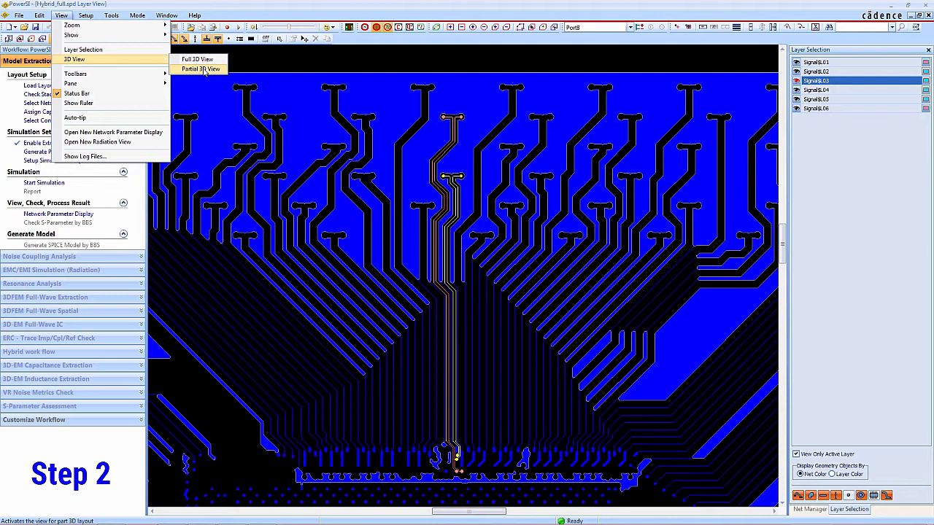
{"action": "left_click", "coordinate": [205, 70]}
{"action": "left_click_drag", "start_coordinate": [375, 97], "coordinate": [521, 211]}
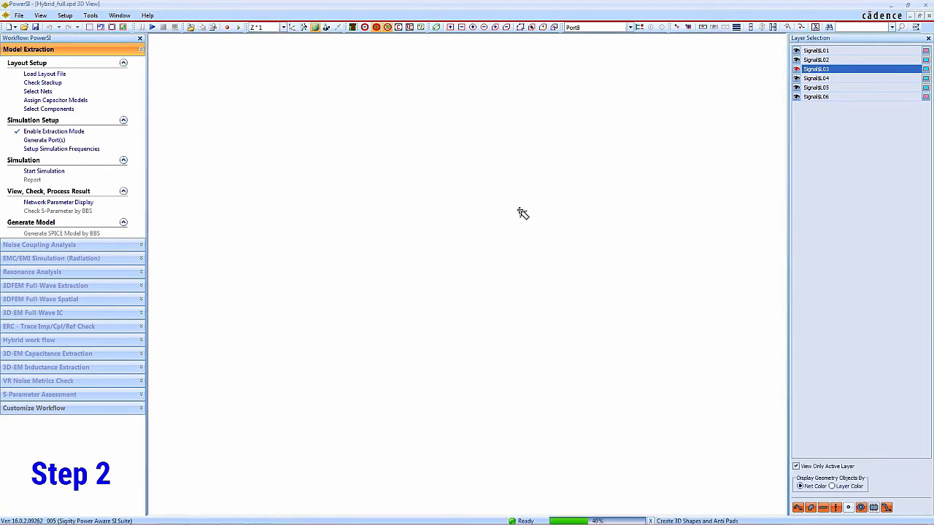
{"action": "scroll", "coordinate": [441, 281], "scroll_direction": "up", "scroll_amount": 3}
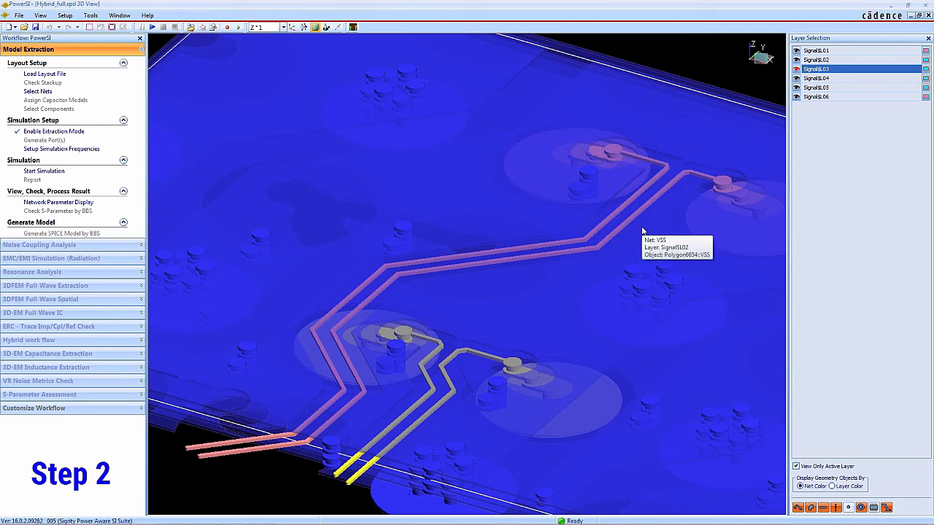
{"action": "left_click", "coordinate": [929, 15]}
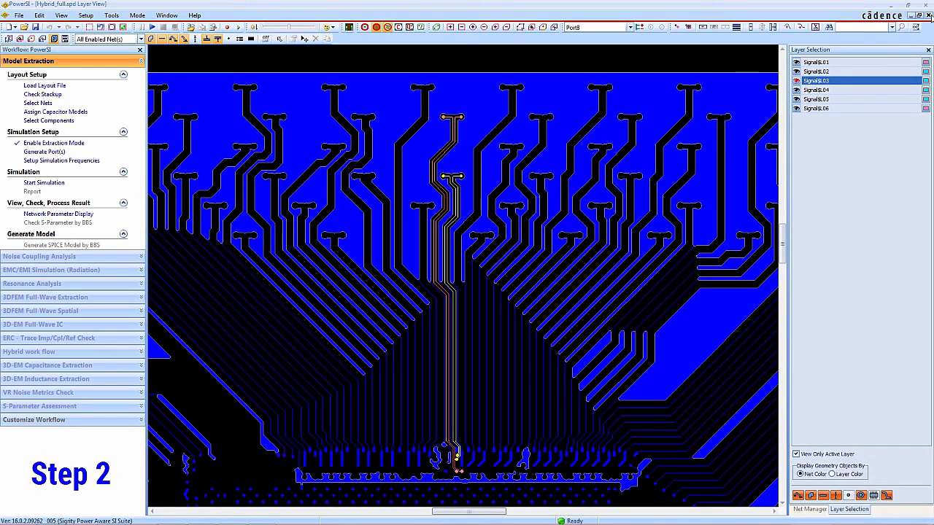
Open the port setup and examine where Port1 to Port4 sit on layer Signal$L06
{"action": "left_click", "coordinate": [85, 16]}
{"action": "left_click", "coordinate": [90, 34]}
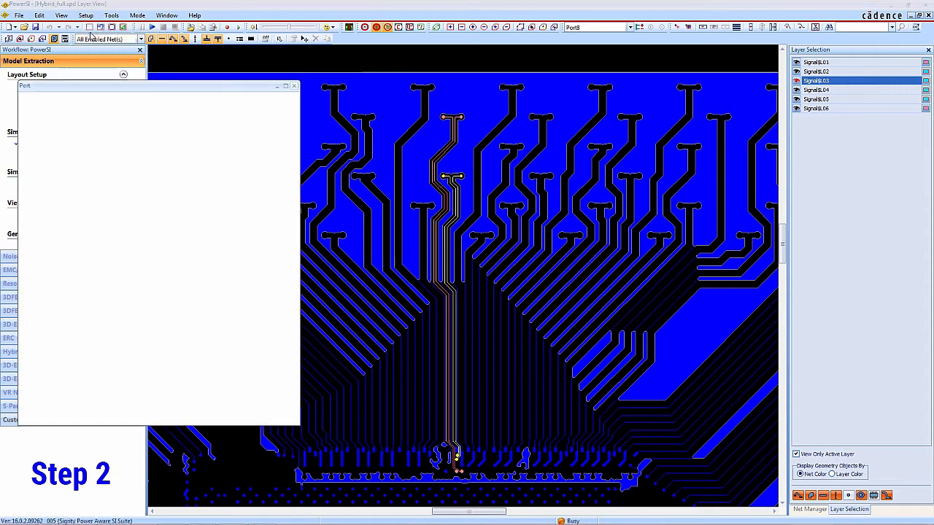
{"action": "left_click", "coordinate": [58, 123]}
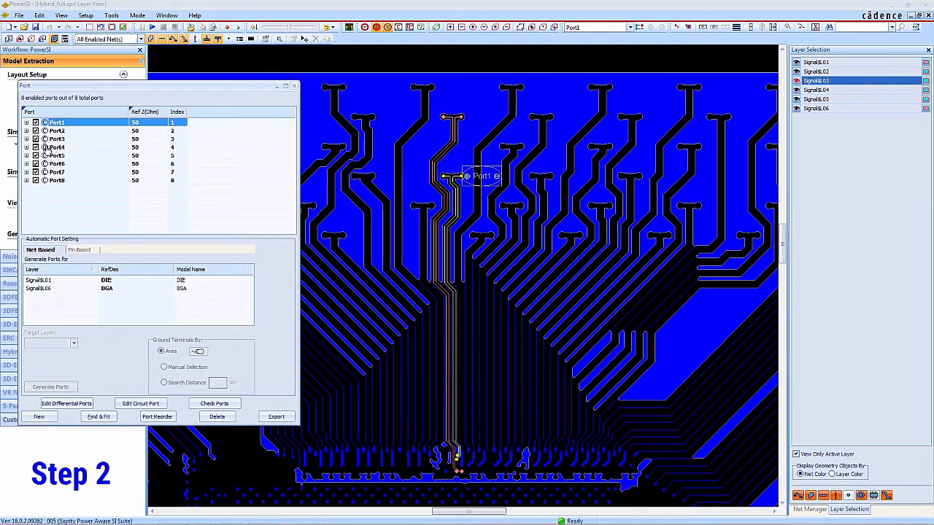
{"action": "left_click", "coordinate": [46, 148], "text": "shift"}
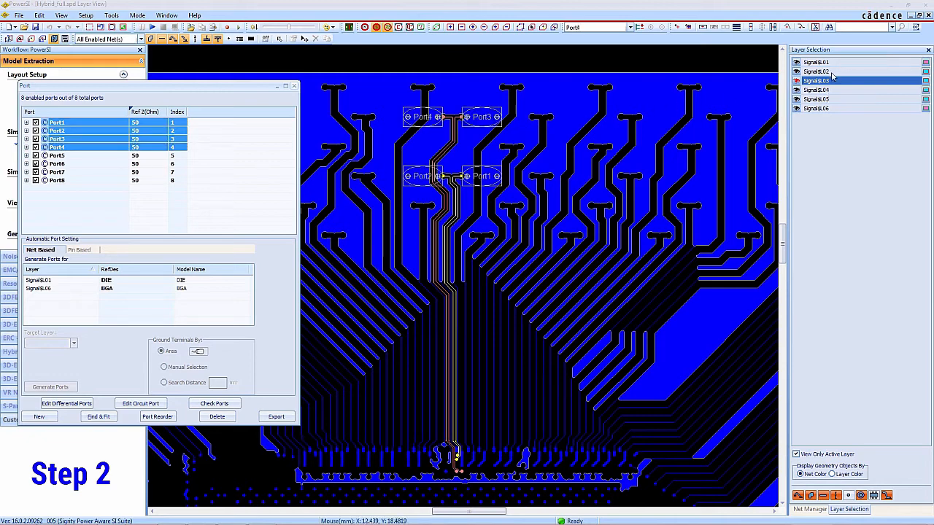
{"action": "left_click", "coordinate": [818, 109]}
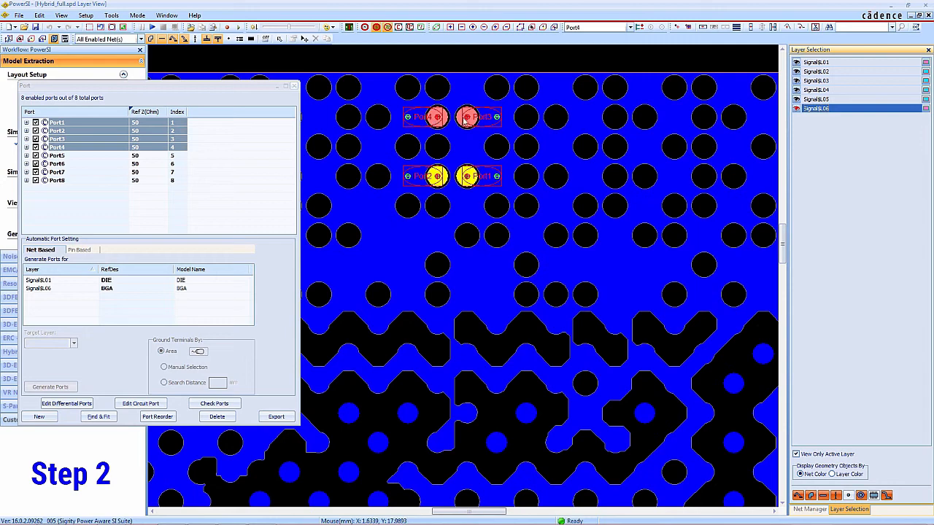
Examine the locations of Port5 to Port8 on layer Signal$L01, return to Signal$L03 and close the port setup
{"action": "left_click", "coordinate": [57, 155]}
{"action": "left_click", "coordinate": [56, 180], "text": "shift"}
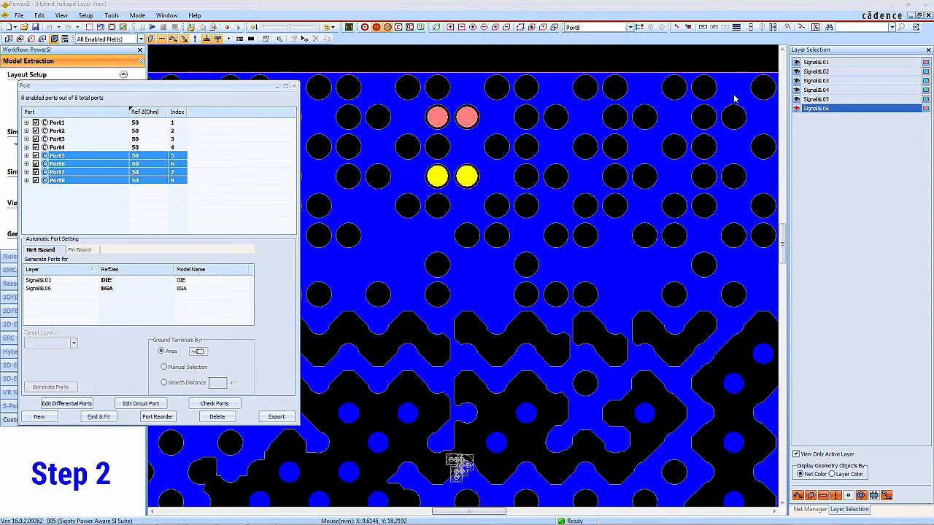
{"action": "left_click", "coordinate": [822, 63]}
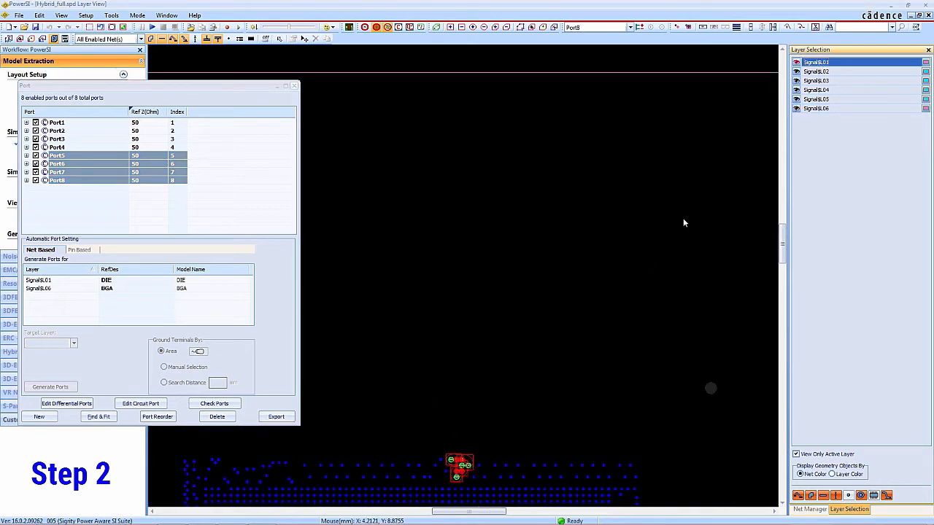
{"action": "left_click", "coordinate": [817, 81]}
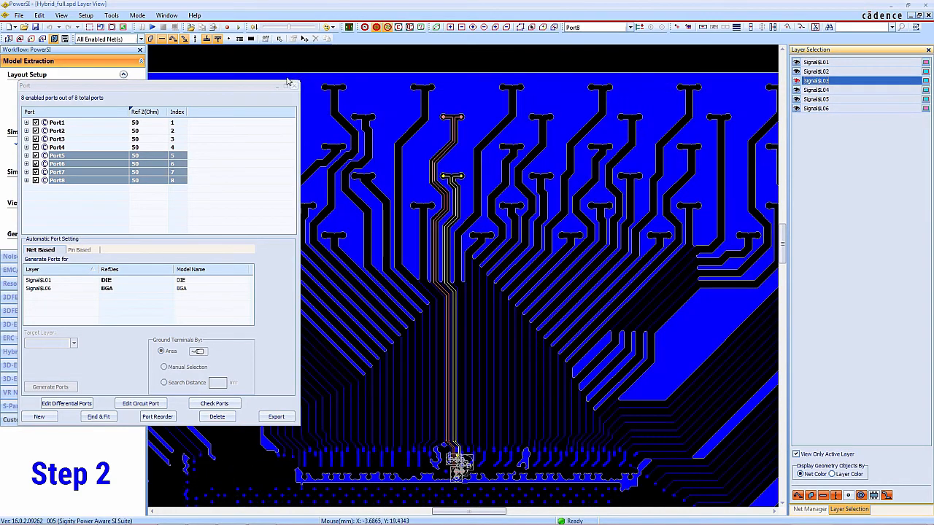
{"action": "left_click", "coordinate": [295, 88]}
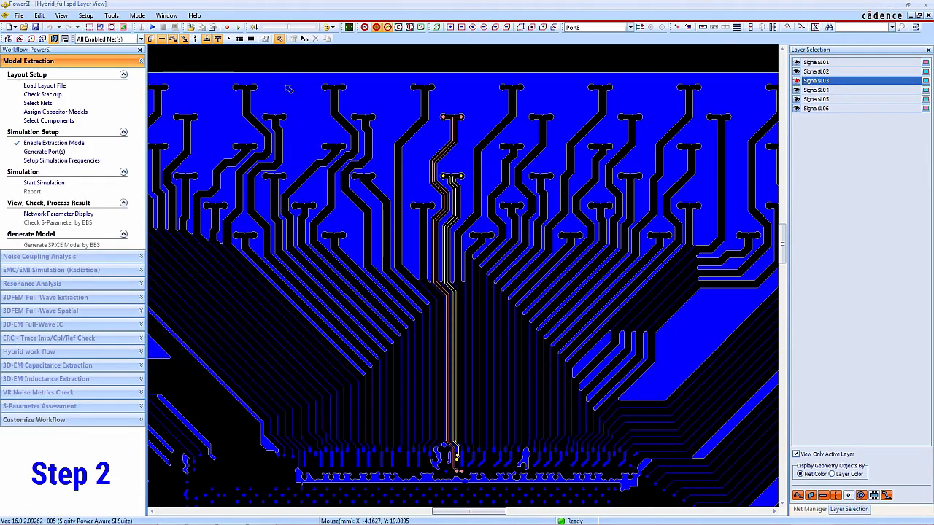
Confirm the simulation frequency range of 100 MHz to 20 GHz with adaptive sweeping
{"action": "left_click", "coordinate": [88, 16]}
{"action": "left_click", "coordinate": [113, 25]}
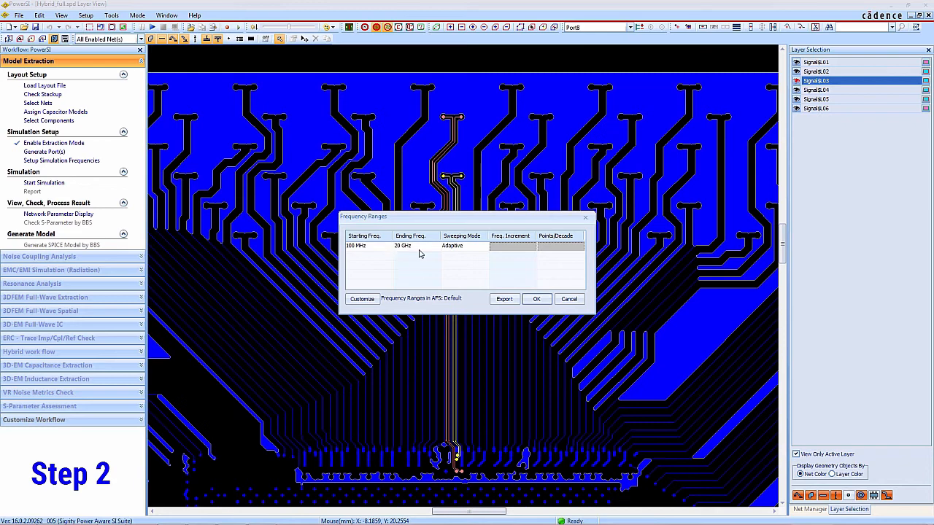
{"action": "left_click", "coordinate": [536, 299]}
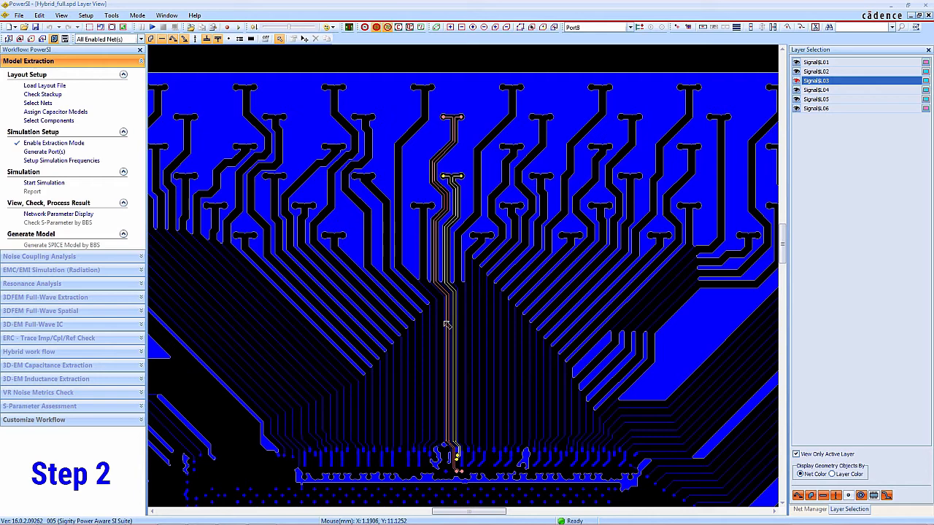
Run the model extraction simulation and switch the quantity plotted for the differential S-parameters from amplitude to another one
{"action": "left_click", "coordinate": [53, 187]}
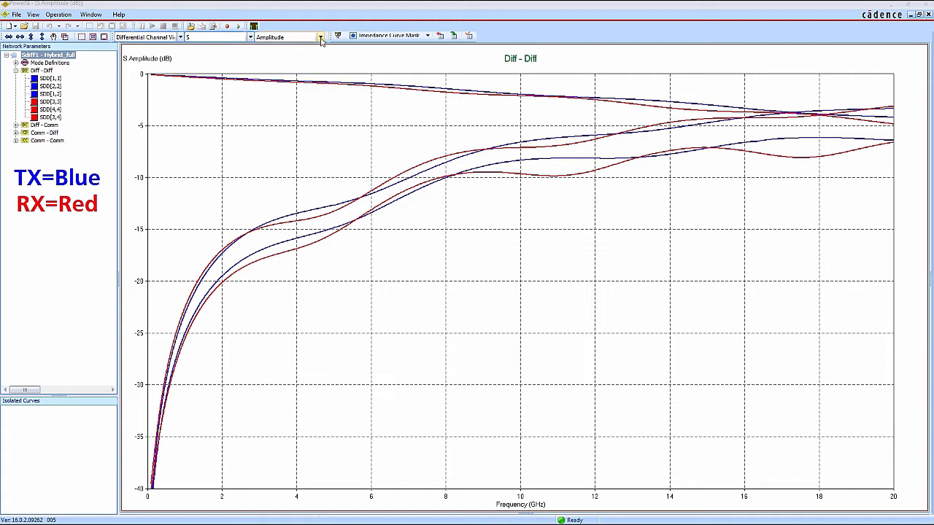
{"action": "left_click", "coordinate": [320, 36]}
{"action": "left_click", "coordinate": [312, 61]}
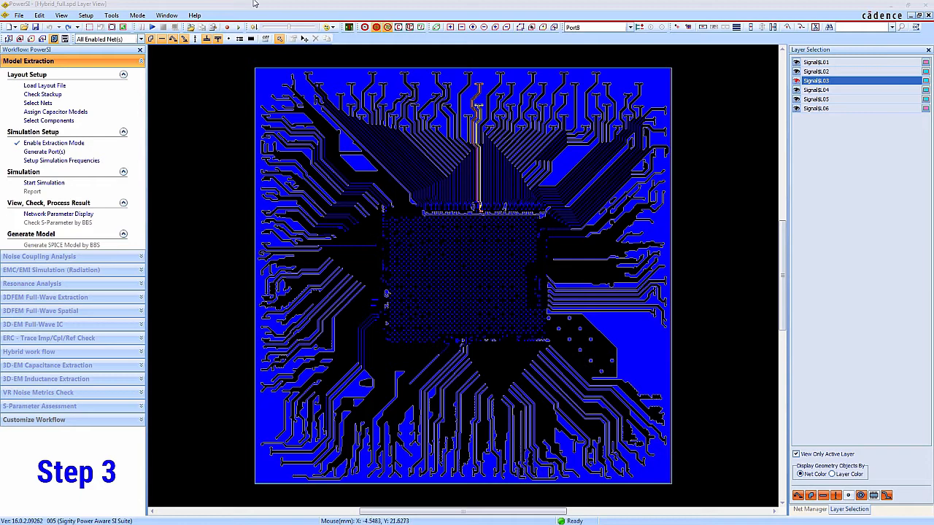
Cut away the layout outside a rectangle enclosing the highlighted differential pairs from the BGA pads to the die
{"action": "left_click", "coordinate": [42, 15]}
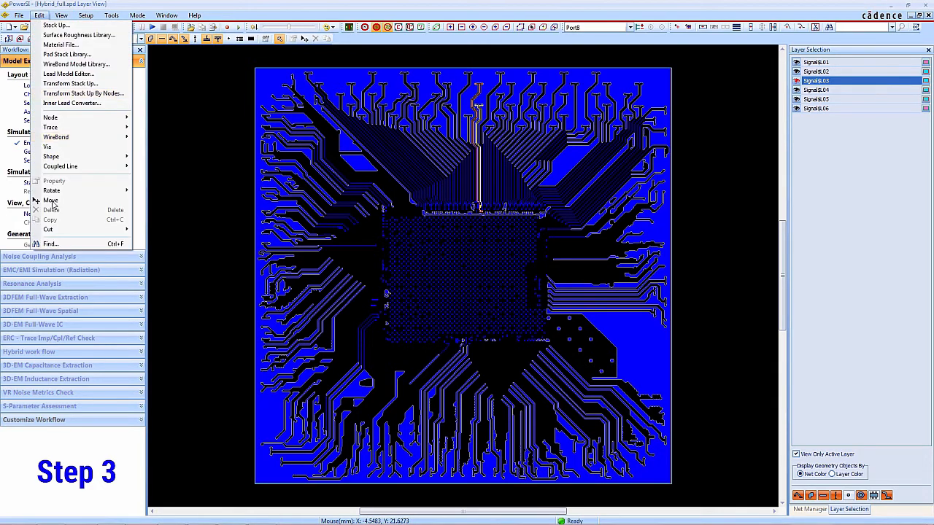
{"action": "mouse_move", "coordinate": [77, 230]}
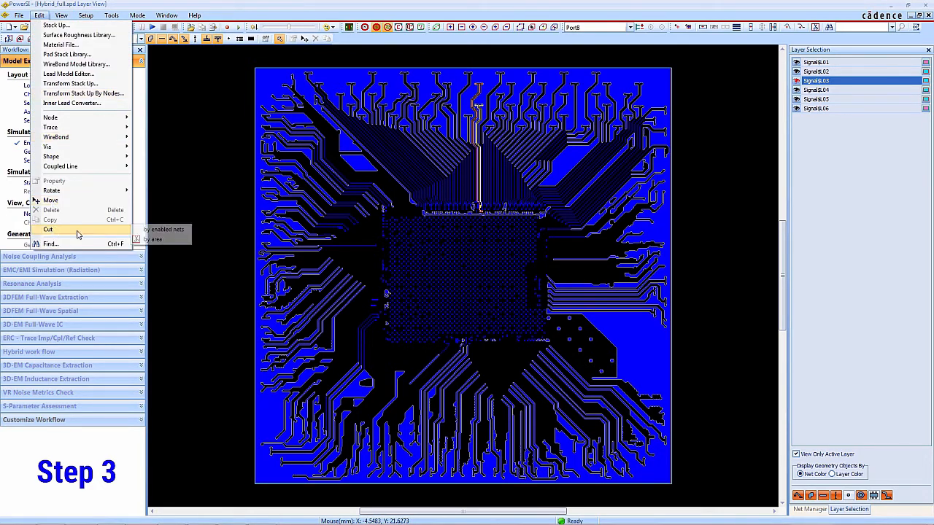
{"action": "left_click", "coordinate": [150, 239]}
{"action": "left_click_drag", "start_coordinate": [450, 58], "coordinate": [498, 224]}
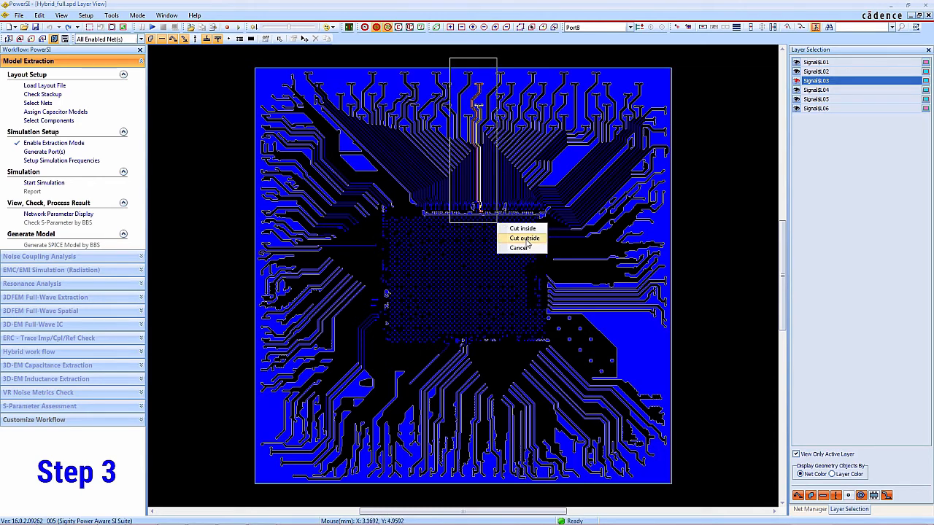
{"action": "left_click", "coordinate": [525, 239]}
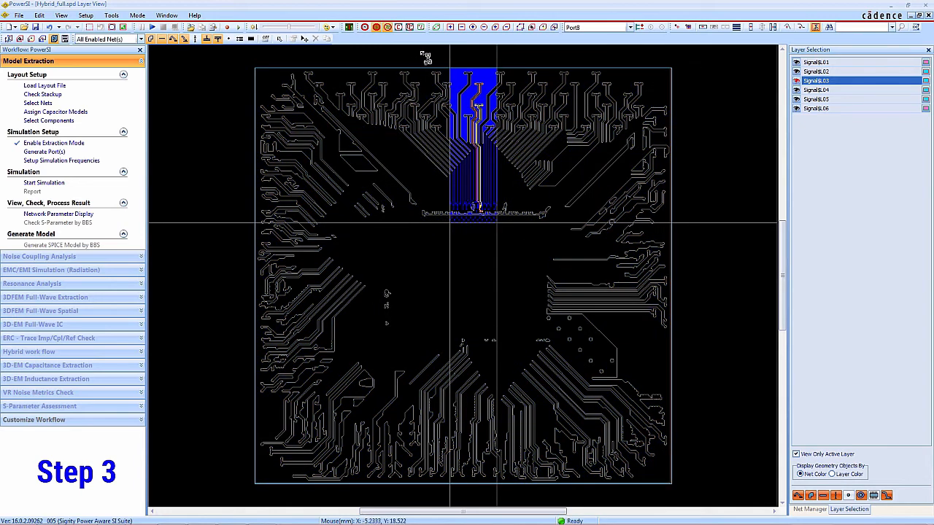
{"action": "left_click", "coordinate": [436, 27]}
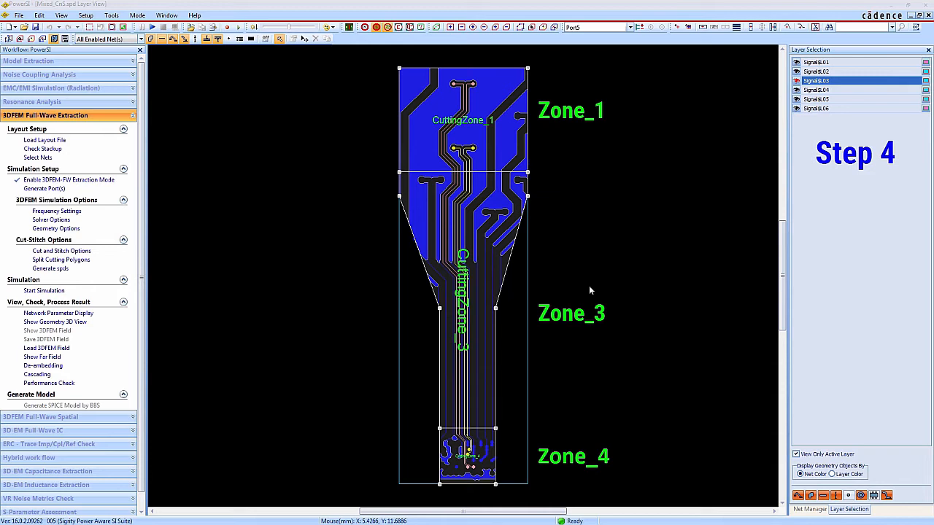
Split CuttingZone_3 with a horizontal line across its narrow straight section, above CuttingZone_4
{"action": "left_click", "coordinate": [61, 260]}
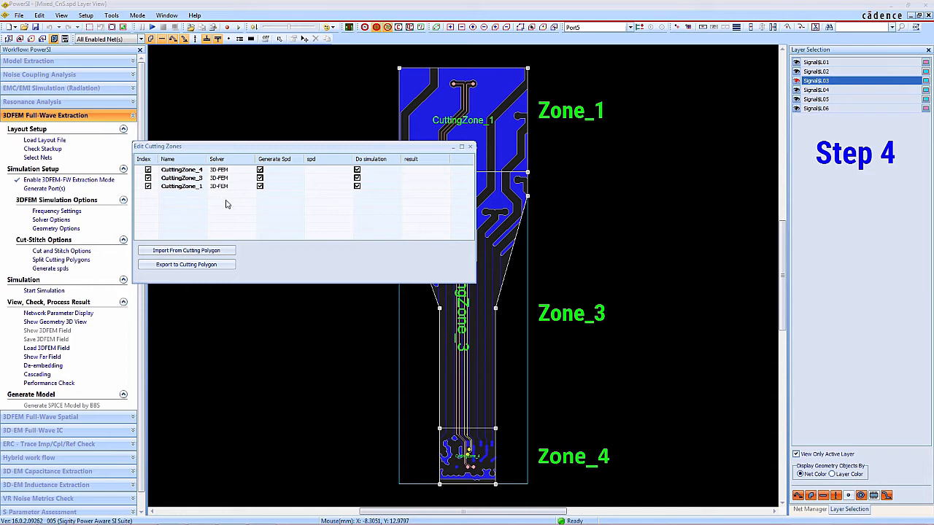
{"action": "left_click", "coordinate": [419, 370]}
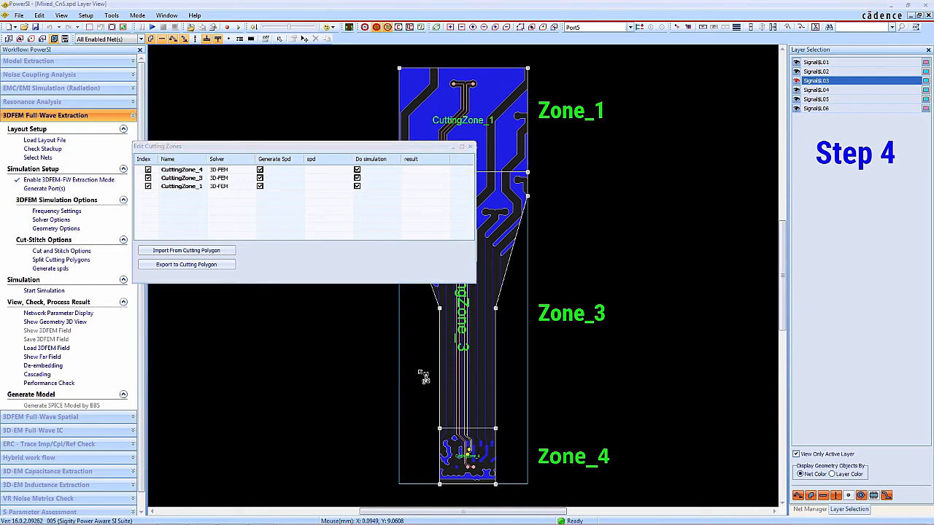
{"action": "right_click", "coordinate": [508, 371]}
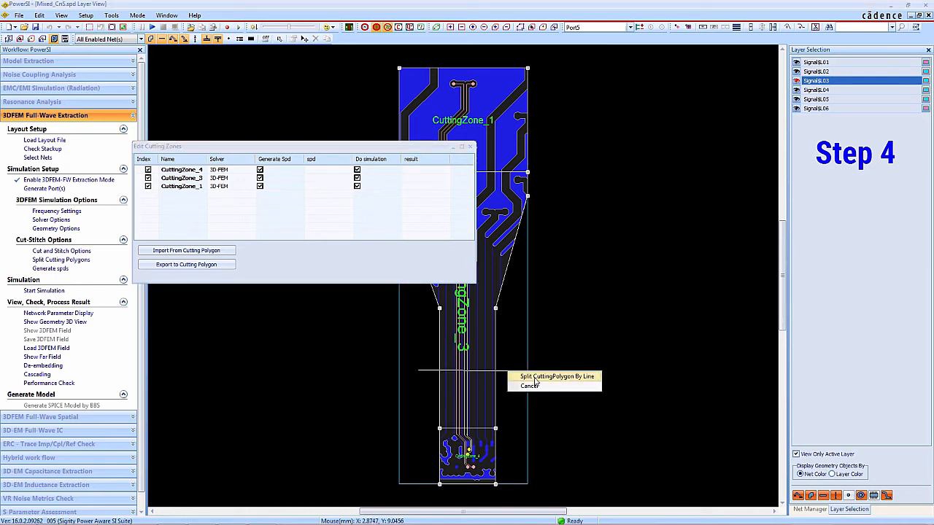
{"action": "left_click", "coordinate": [535, 378]}
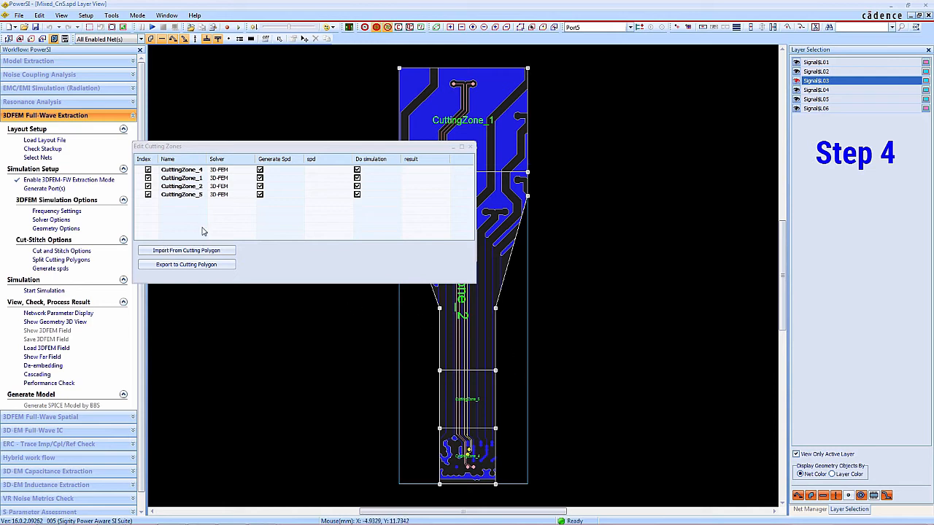
Merge CuttingZone_2 and CuttingZone_5 back into one cutting zone
{"action": "left_click", "coordinate": [178, 195]}
{"action": "left_click", "coordinate": [180, 187], "text": "shift"}
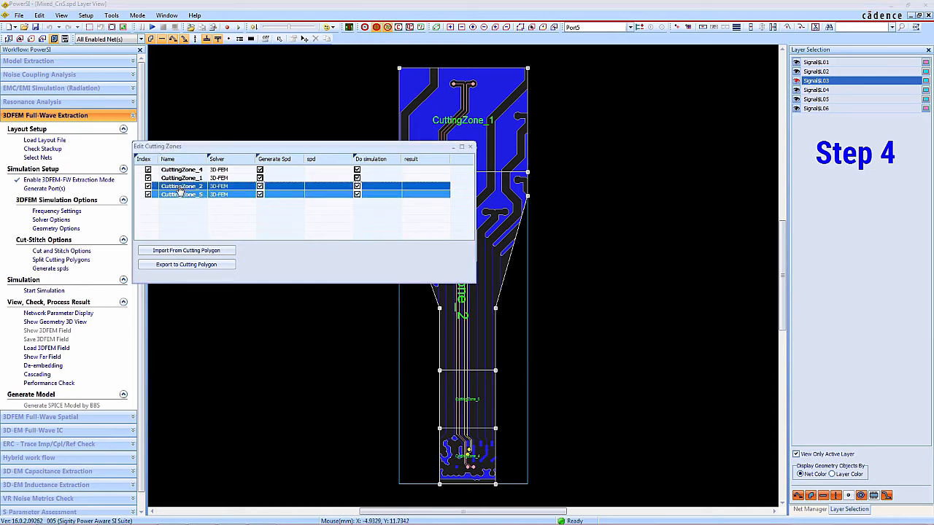
{"action": "right_click", "coordinate": [180, 188]}
{"action": "left_click", "coordinate": [193, 192]}
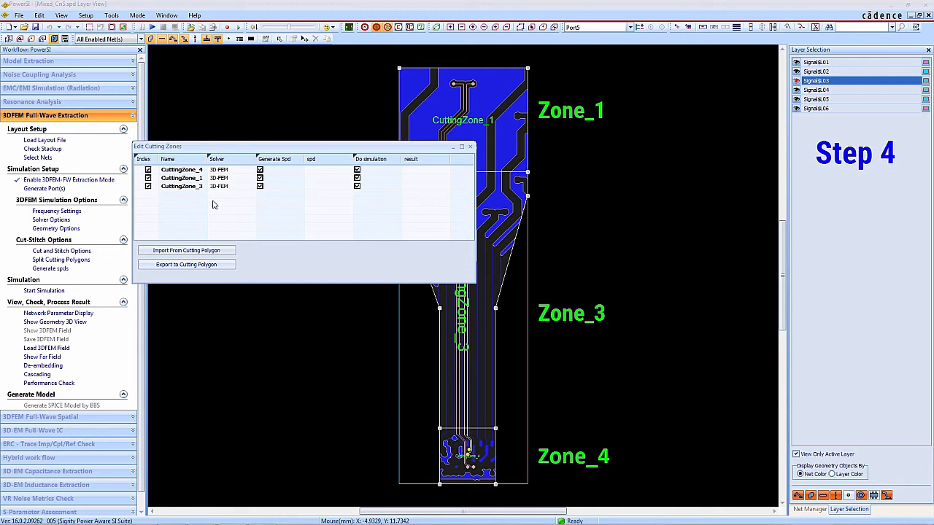
Set the solver of CuttingZone_4 and CuttingZone_3 to Hybrid, keeping 3D-FEM for CuttingZone_1, and close the cutting zone editor
{"action": "left_click", "coordinate": [193, 170]}
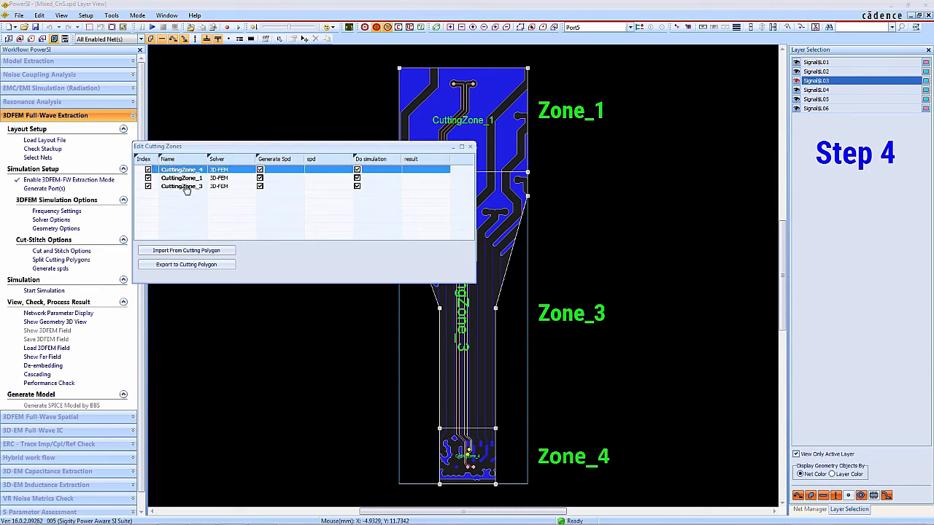
{"action": "left_click", "coordinate": [186, 188], "text": "ctrl"}
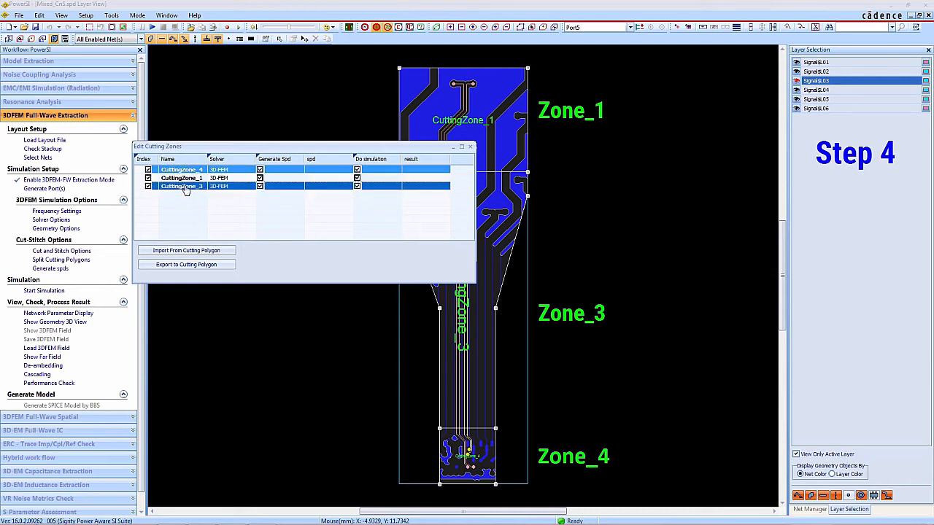
{"action": "left_click", "coordinate": [254, 171]}
{"action": "left_click", "coordinate": [252, 169]}
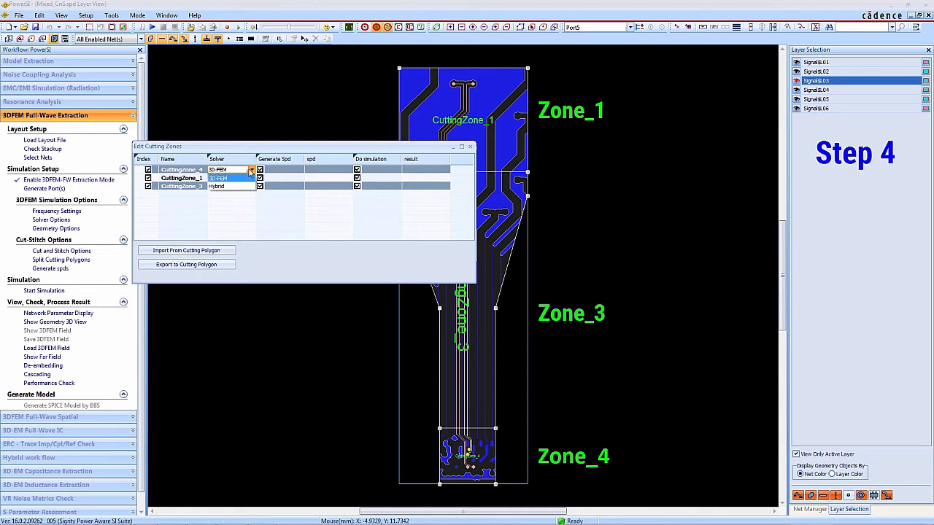
{"action": "left_click", "coordinate": [228, 187]}
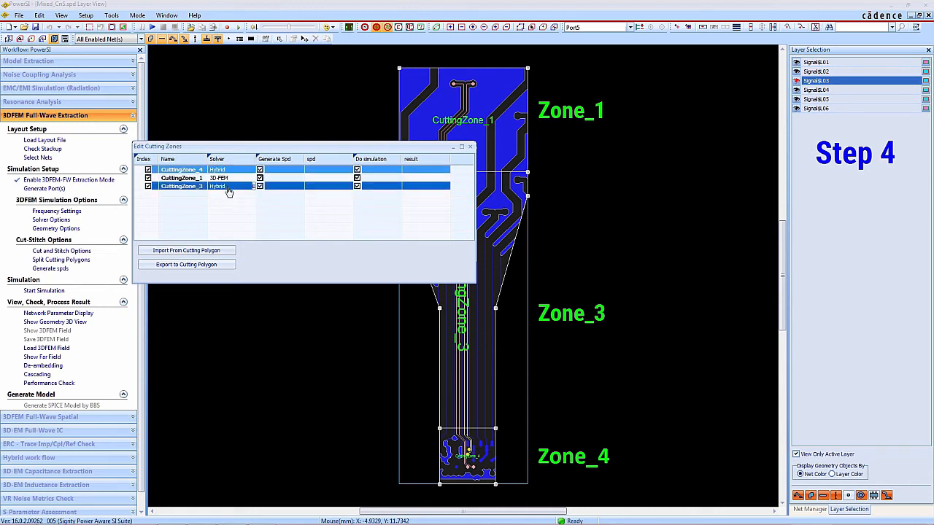
{"action": "left_click", "coordinate": [240, 226]}
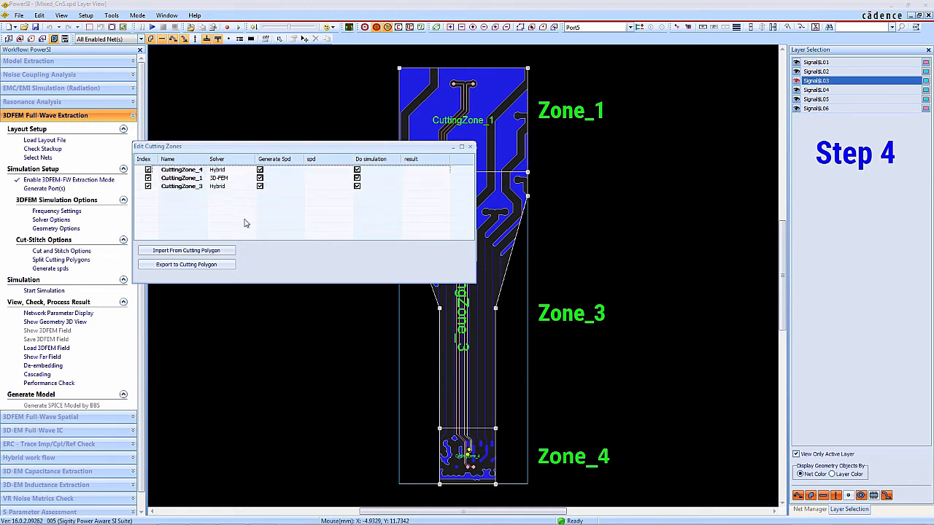
{"action": "left_click", "coordinate": [470, 147]}
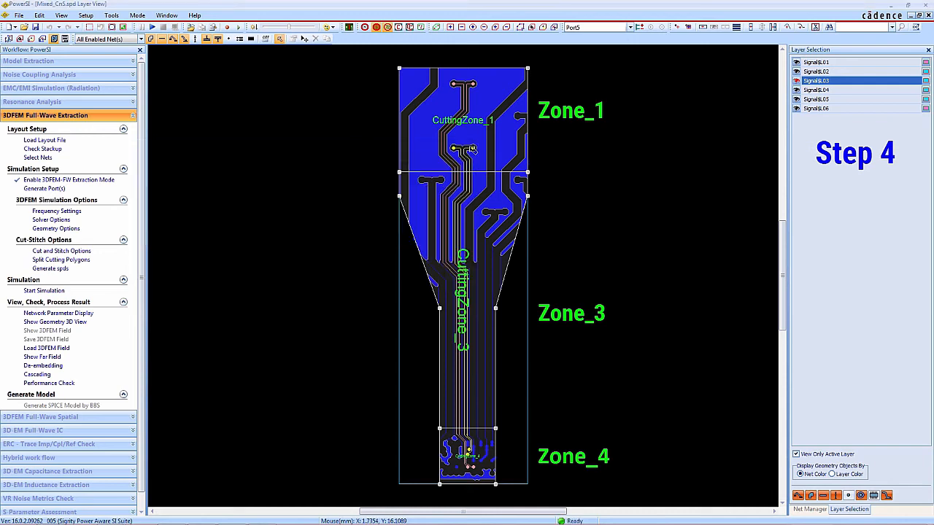
Save the layout, generate the zone spds without checking them, and run the mixed-solver simulation with the cut-and-stitch flow
{"action": "left_click", "coordinate": [49, 269]}
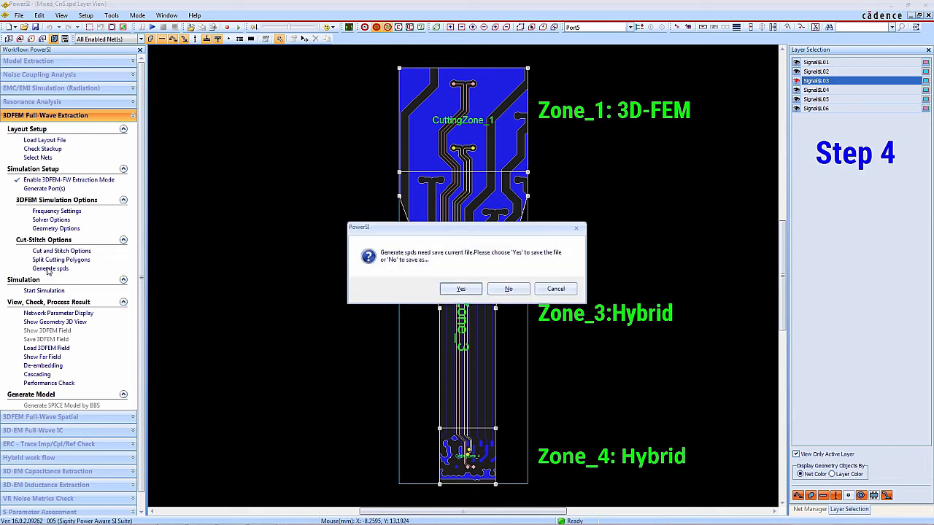
{"action": "left_click", "coordinate": [459, 290]}
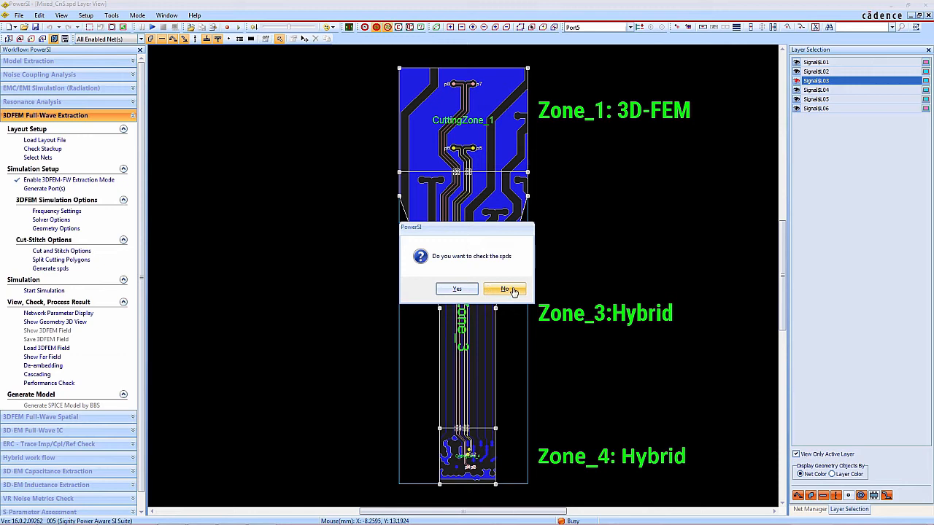
{"action": "left_click", "coordinate": [513, 291]}
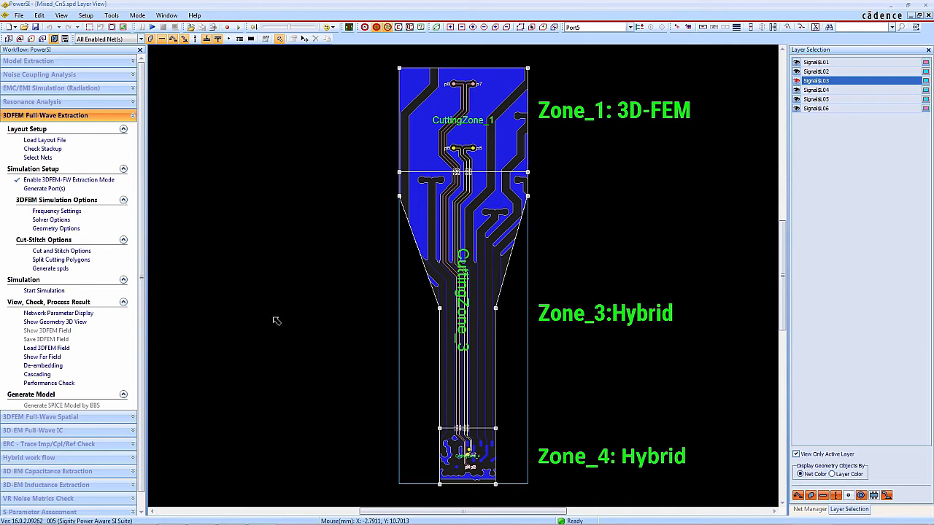
{"action": "left_click", "coordinate": [41, 296]}
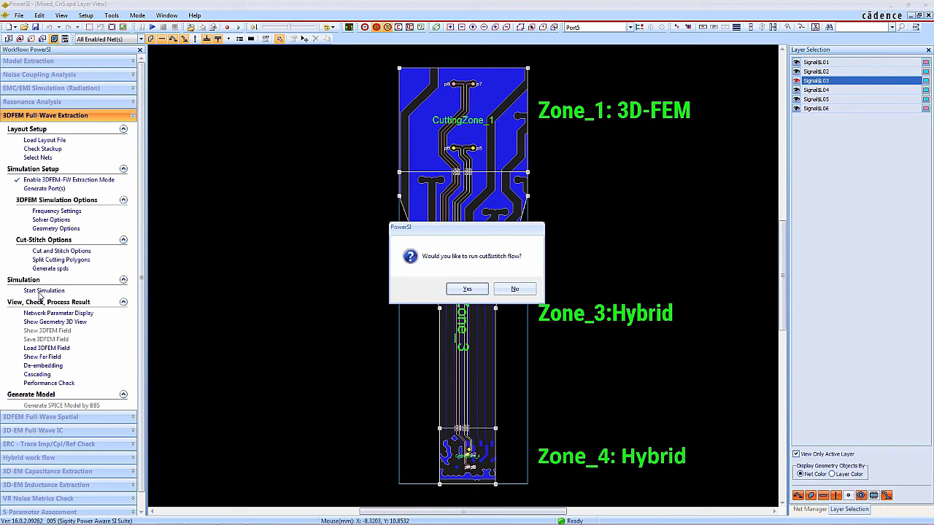
{"action": "left_click", "coordinate": [468, 289]}
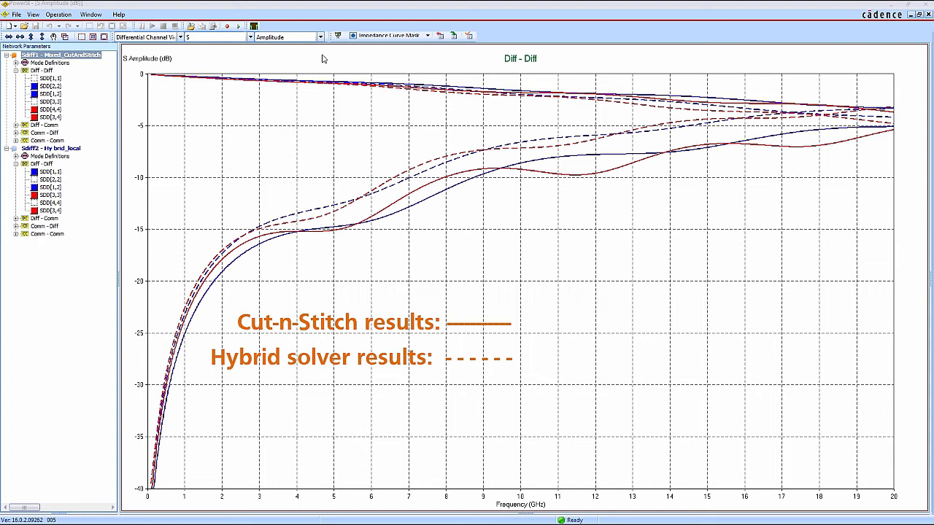
Switch the cut-and-stitch versus hybrid S-parameter comparison plot from Amplitude to Continuous Phase
{"action": "left_click", "coordinate": [319, 36]}
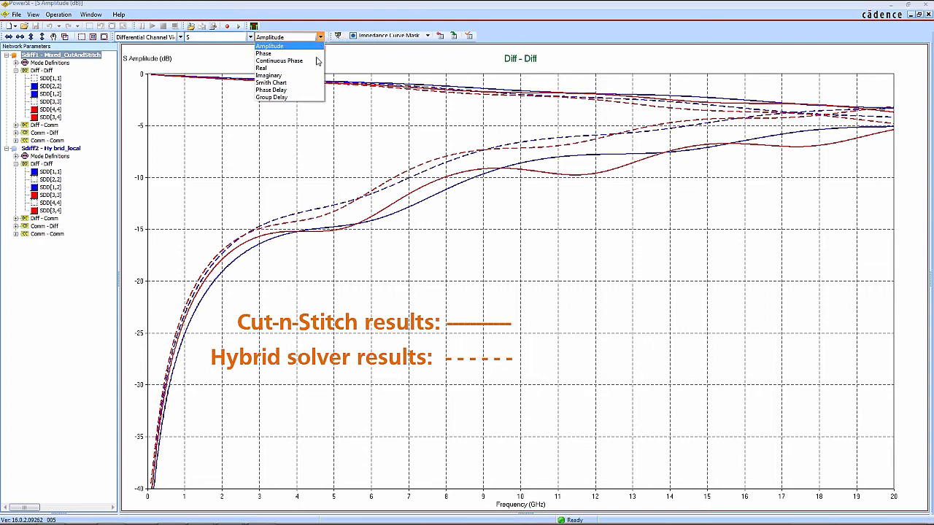
{"action": "left_click", "coordinate": [310, 60]}
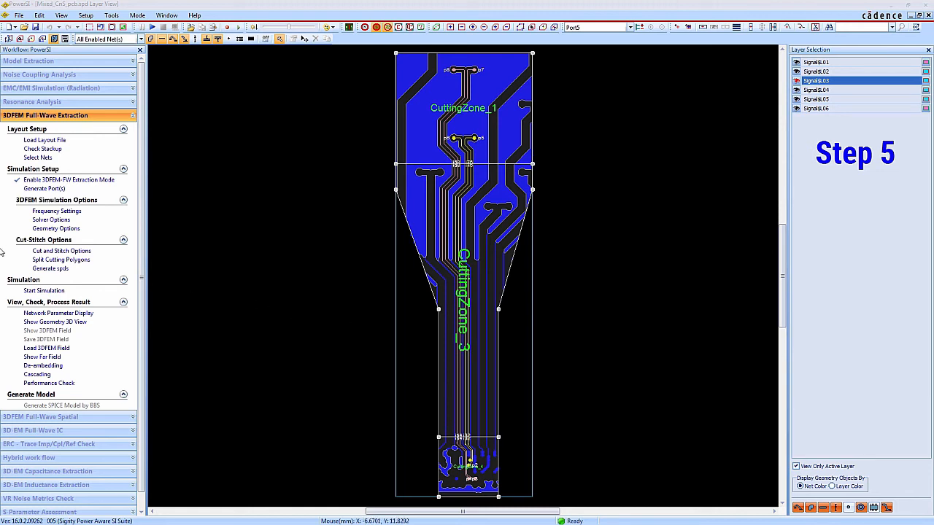
Change the solver of CuttingZone_4 and CuttingZone_3 to 3D-FEM in the Mixed_CnS_pcb layout's cutting zones
{"action": "left_click", "coordinate": [53, 260]}
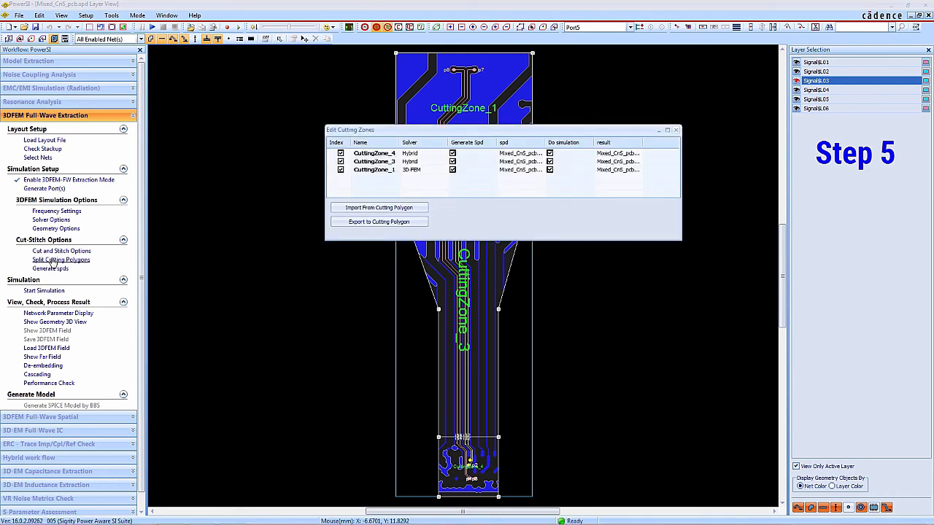
{"action": "left_click", "coordinate": [434, 153]}
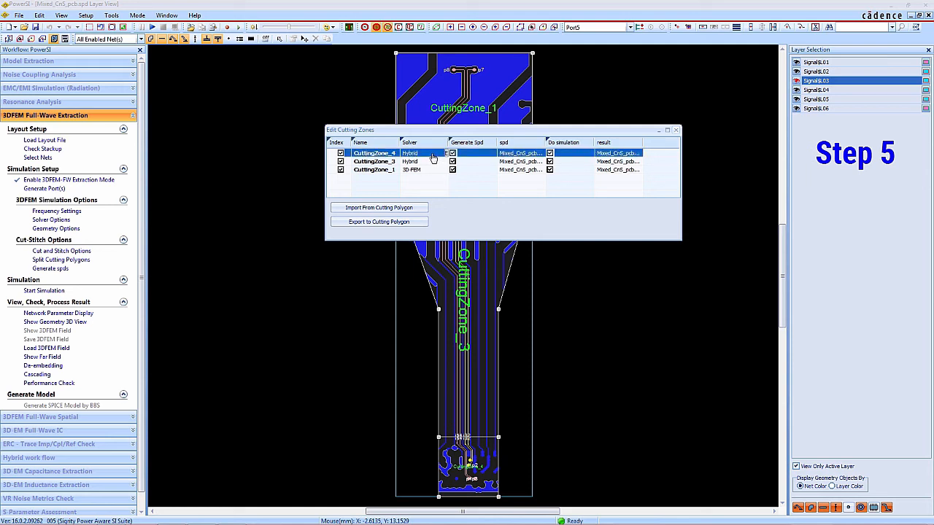
{"action": "left_click", "coordinate": [426, 163]}
{"action": "left_click", "coordinate": [427, 163], "text": "shift"}
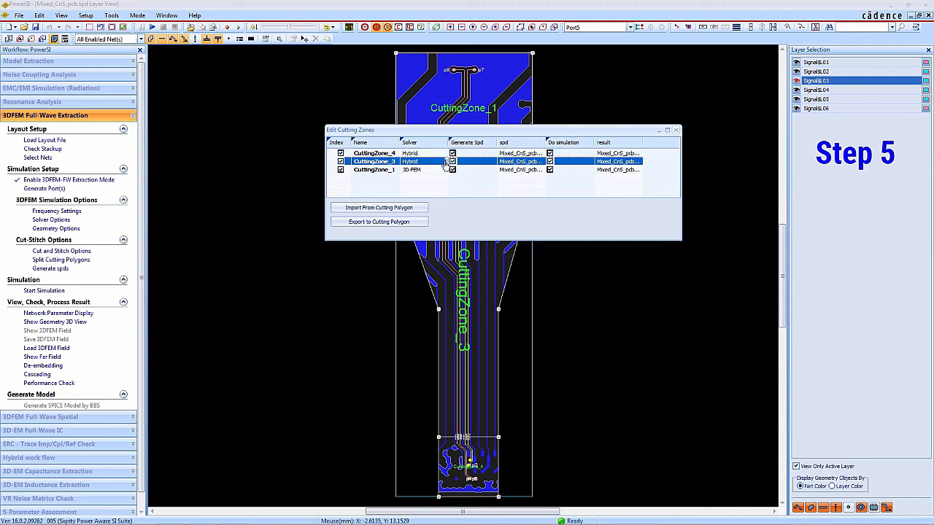
{"action": "left_click", "coordinate": [442, 156]}
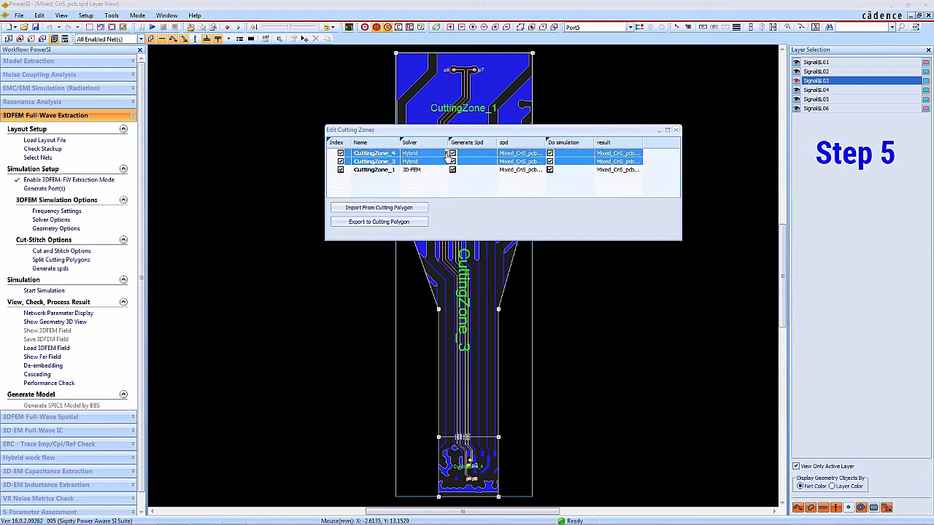
{"action": "left_click", "coordinate": [443, 154]}
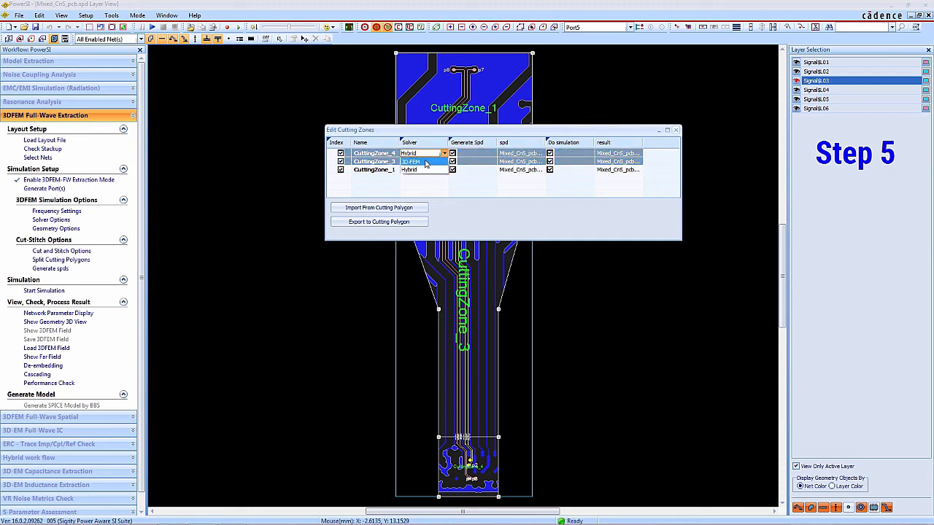
{"action": "left_click", "coordinate": [425, 169]}
Exclude CuttingZone_1 from spd generation and simulation, then close the cutting zone editor
{"action": "left_click", "coordinate": [415, 171]}
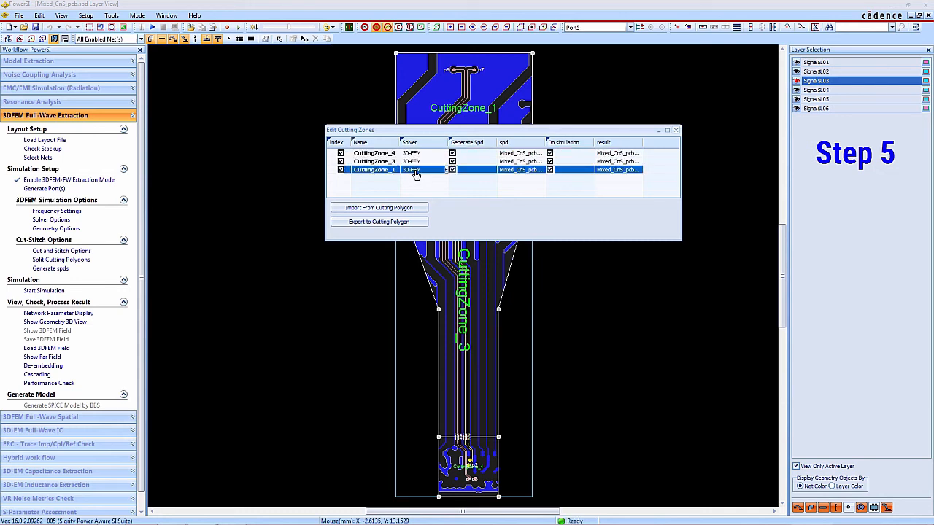
{"action": "left_click", "coordinate": [452, 170]}
{"action": "left_click", "coordinate": [549, 171]}
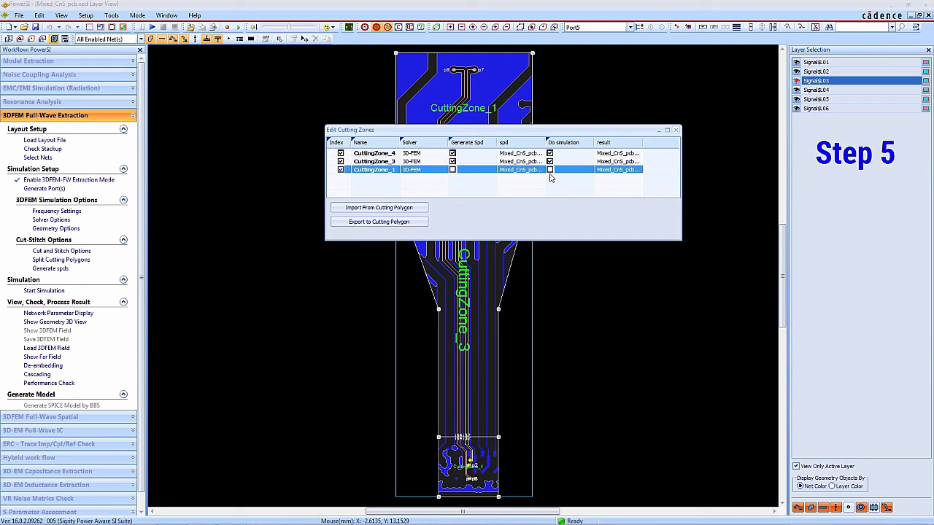
{"action": "left_click", "coordinate": [675, 130]}
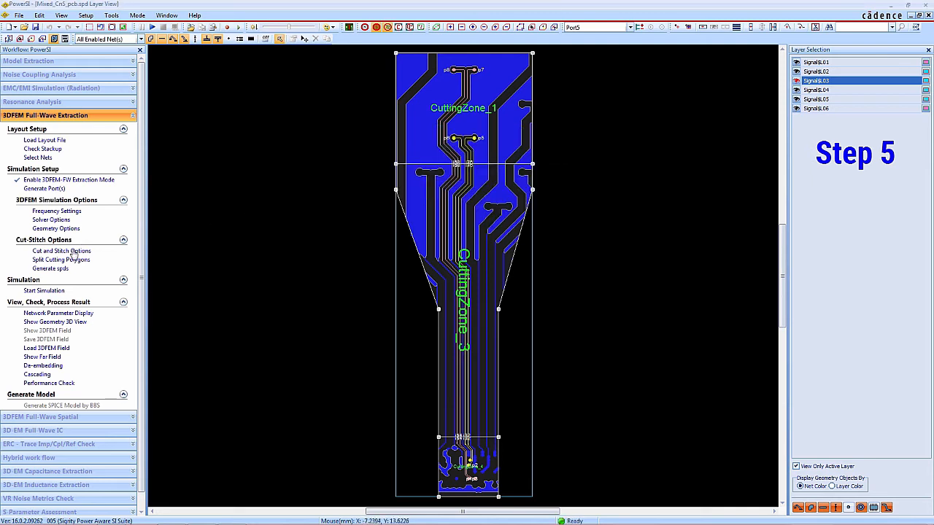
Save the file, regenerate the spds for CuttingZone_3 and CuttingZone_4 without checking them, and start the cut-and-stitch simulation
{"action": "left_click", "coordinate": [47, 269]}
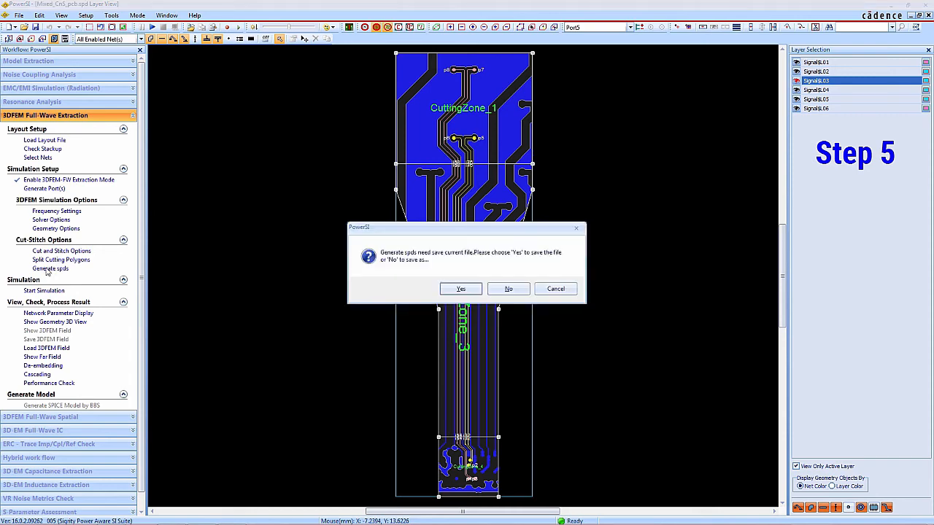
{"action": "left_click", "coordinate": [473, 291]}
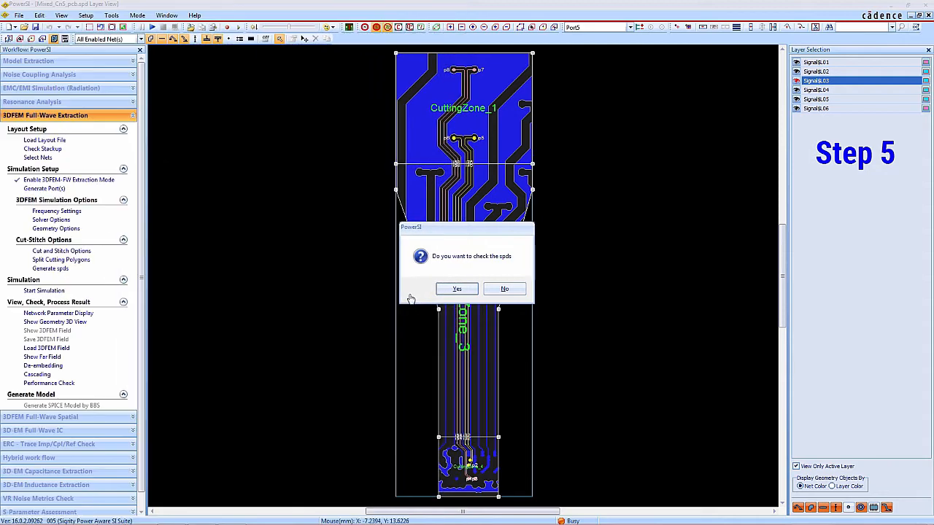
{"action": "left_click", "coordinate": [515, 291]}
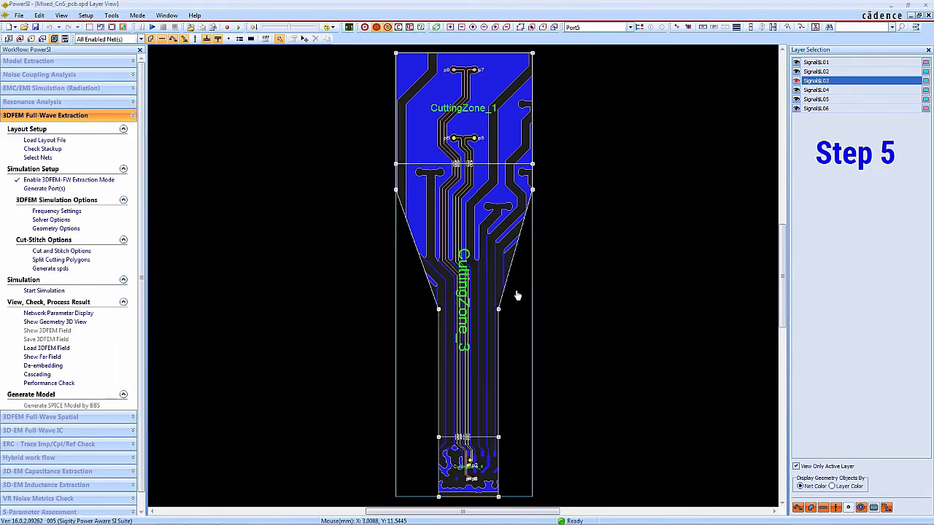
{"action": "left_click", "coordinate": [54, 294]}
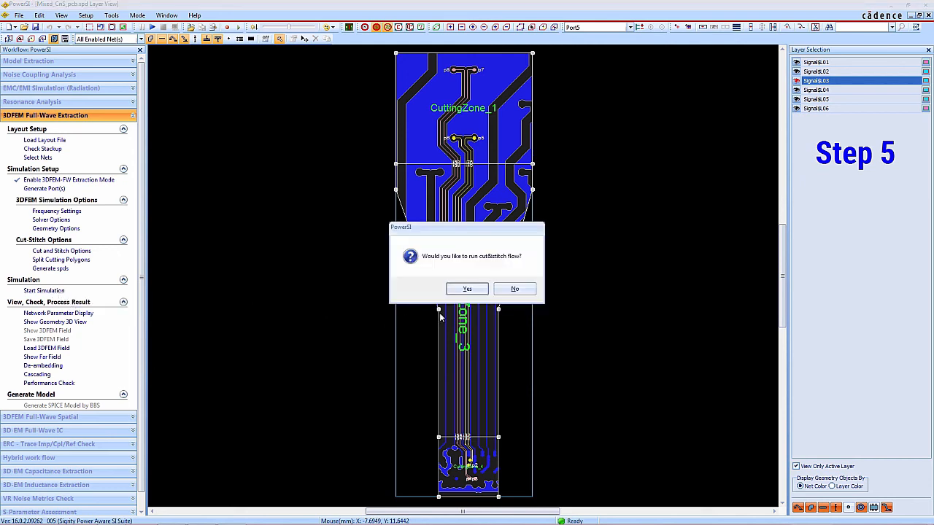
{"action": "left_click", "coordinate": [481, 291]}
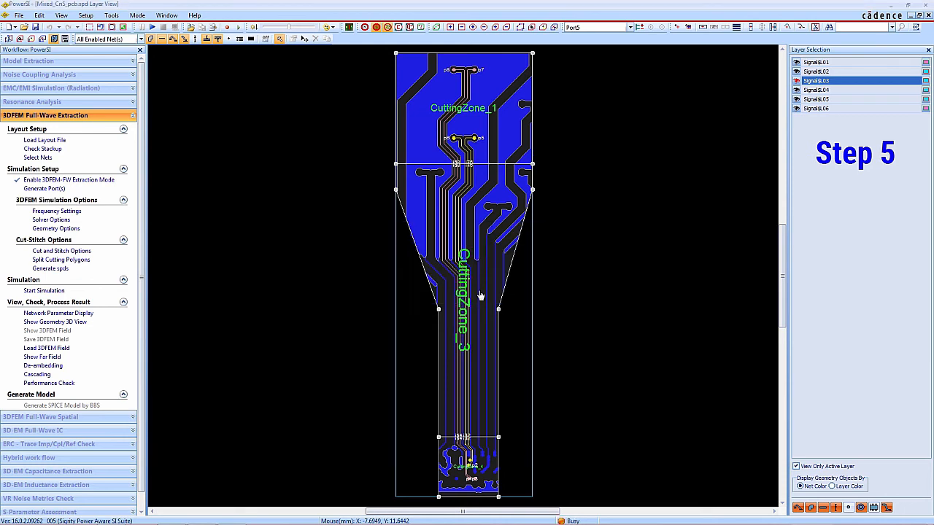